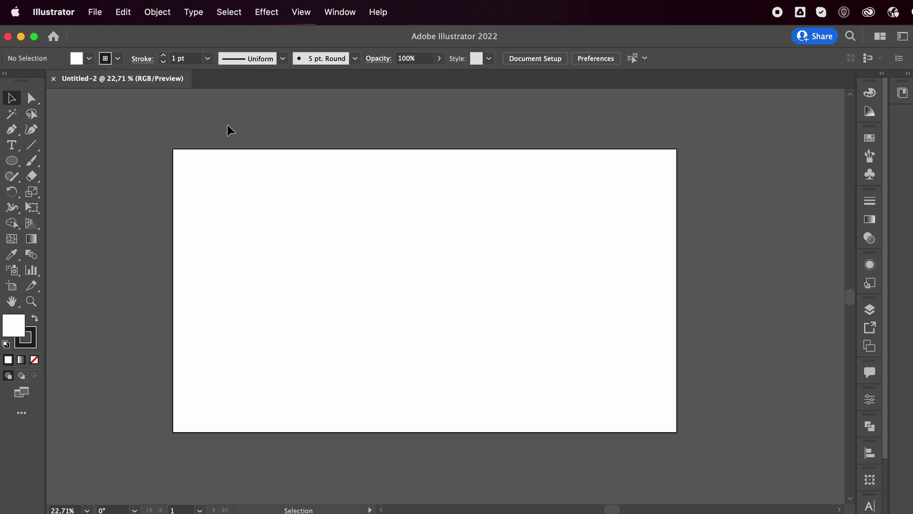
- Type LO over VE on the artboard and scale it to about 523 pt
left_click(11, 146)
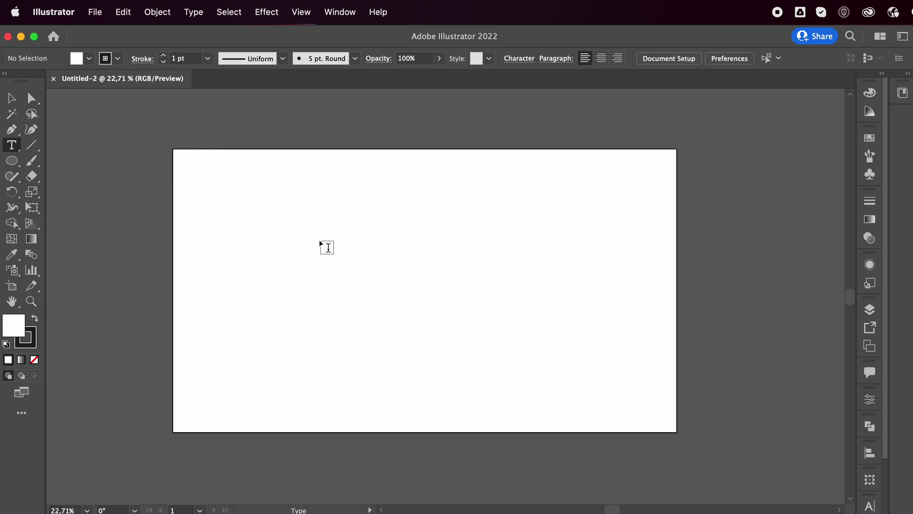
left_click(355, 259)
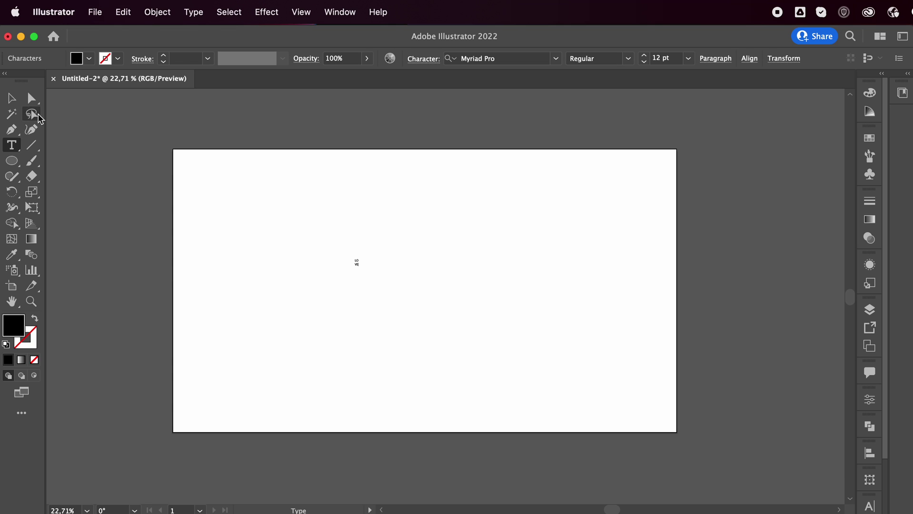
left_click(11, 99)
left_click_drag(367, 265, 480, 360)
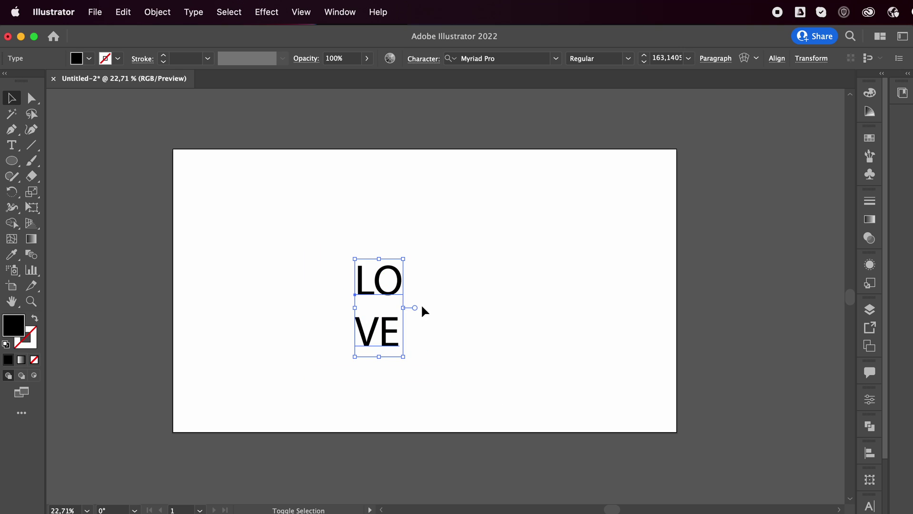
left_click_drag(407, 308, 508, 307)
left_click_drag(450, 255, 443, 238)
- Set LOVE in Aileron Black at 520 pt
left_click(503, 59)
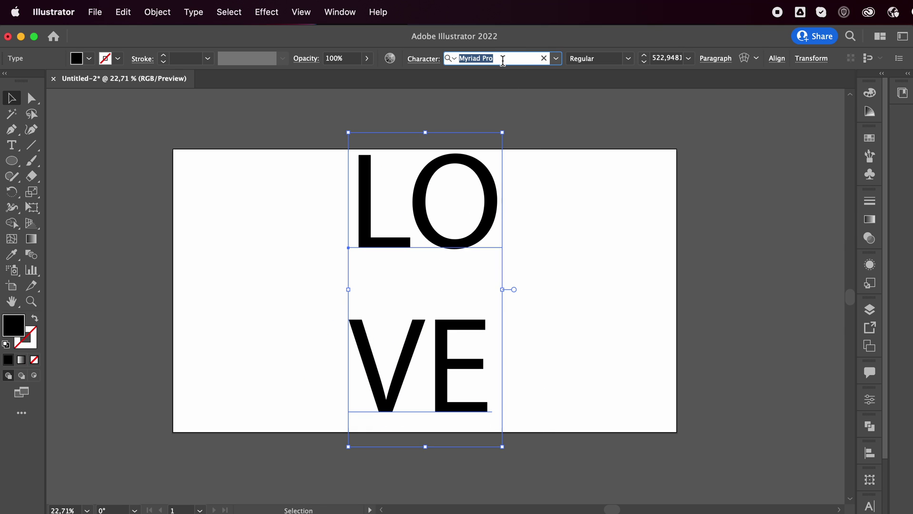
type("ail")
key("Return")
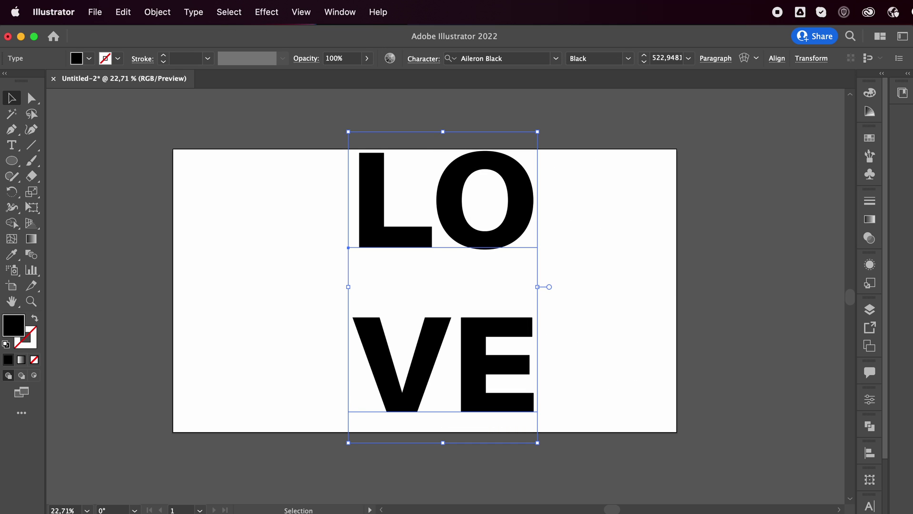
left_click(661, 58)
type("520")
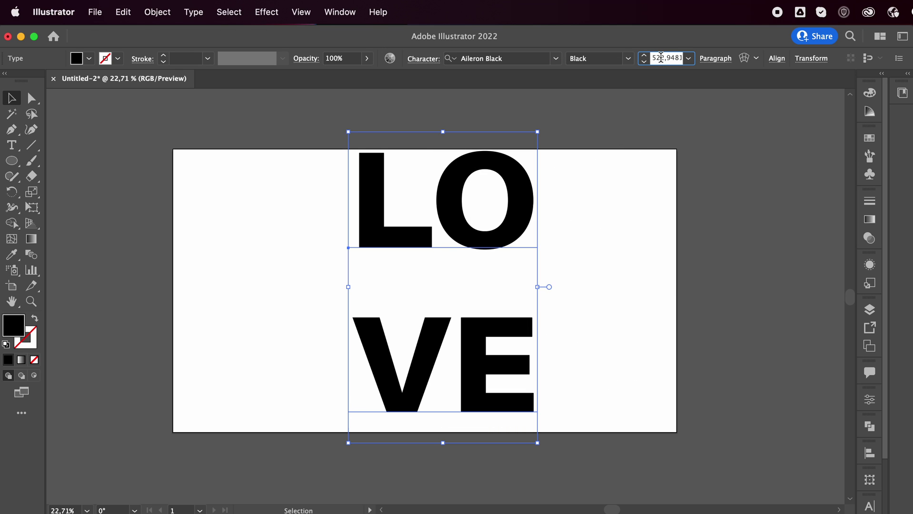
key("Return")
- Tighten the leading to 300 pt in the Character panel and centre LOVE slightly lower
scroll(661, 58, "down", 13)
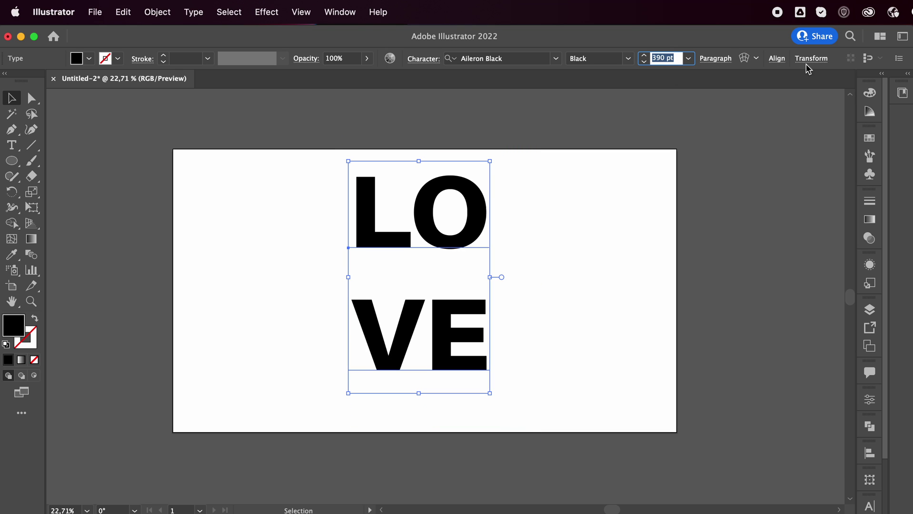
left_click(871, 504)
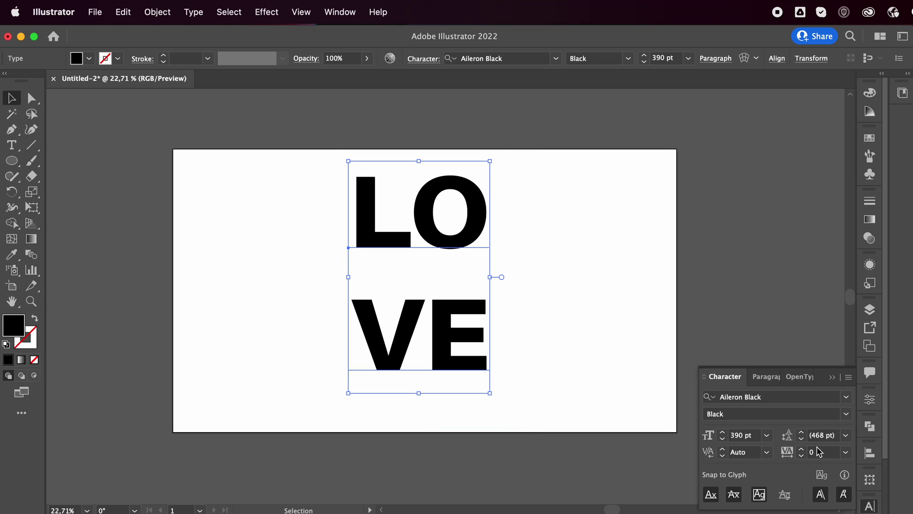
scroll(823, 439, "down", 15)
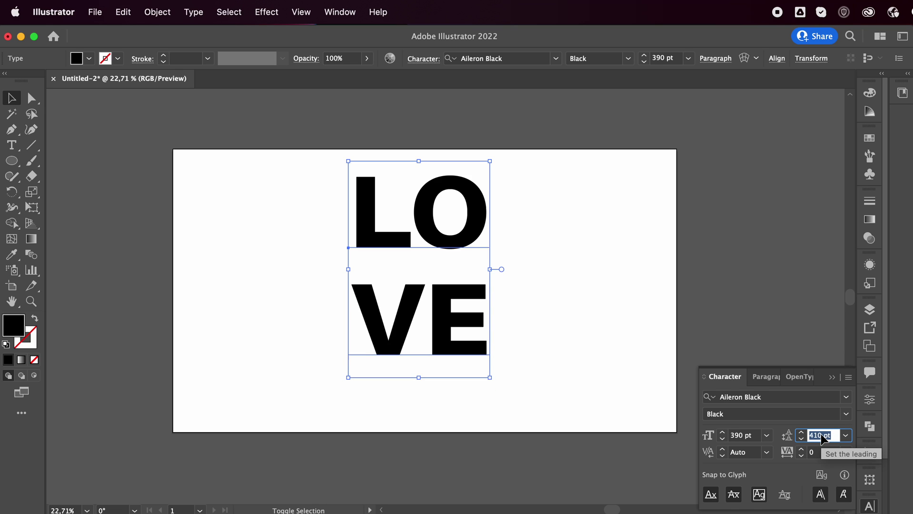
scroll(821, 434, "down", 2)
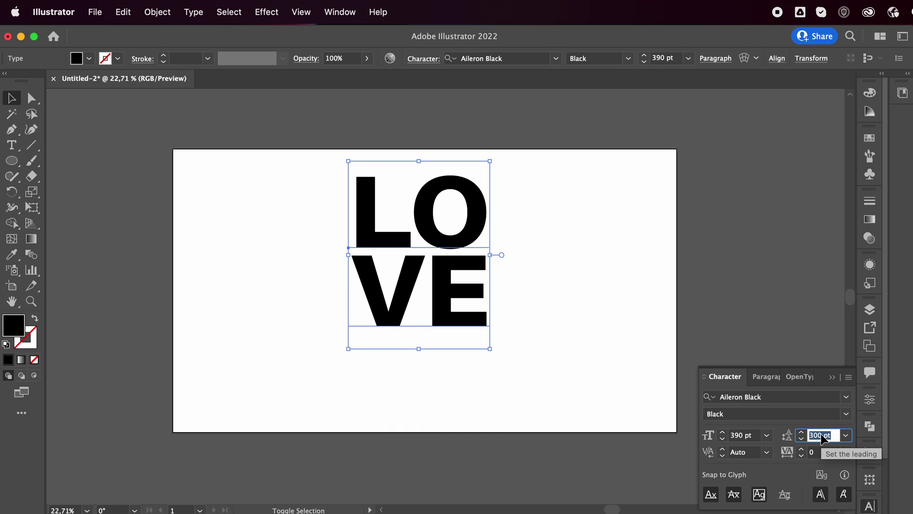
left_click(832, 377)
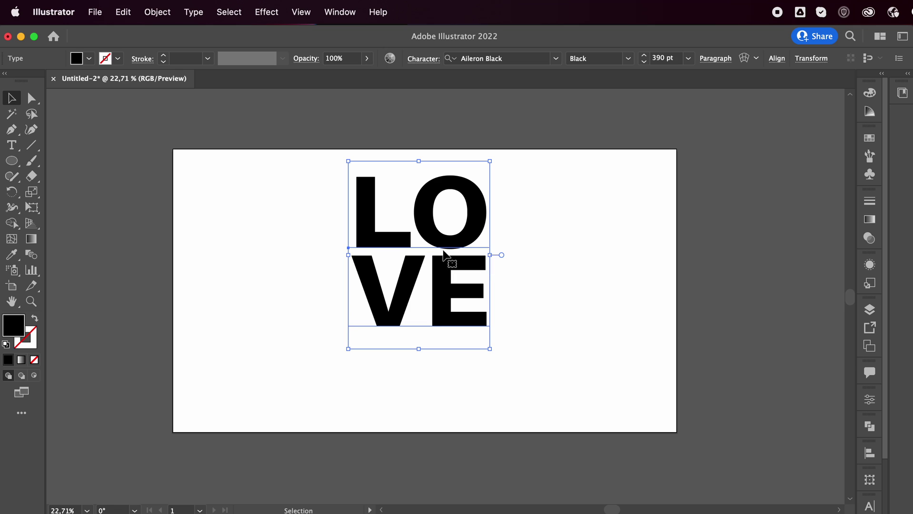
left_click_drag(490, 256, 452, 269)
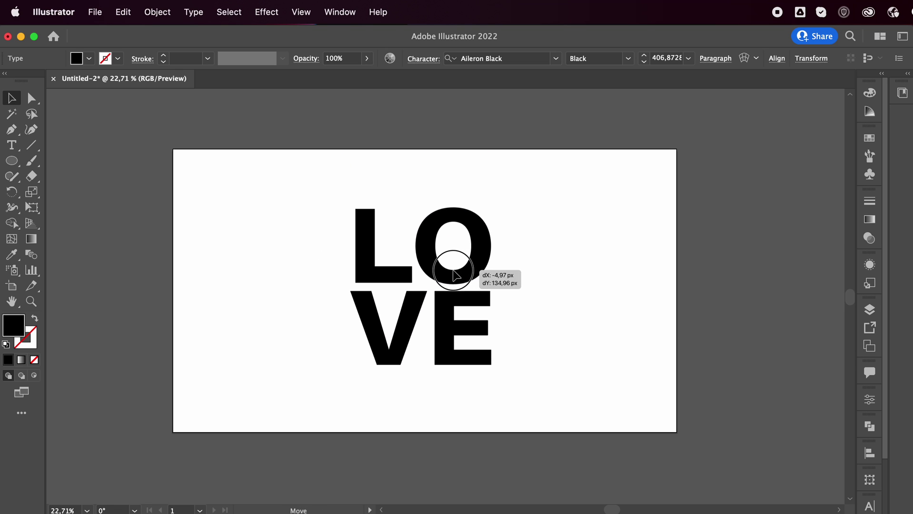
- Fill LOVE with light grey C9C9C9 and nudge it to the artboard centre
double_click(14, 330)
left_click_drag(367, 322, 348, 299)
left_click(665, 272)
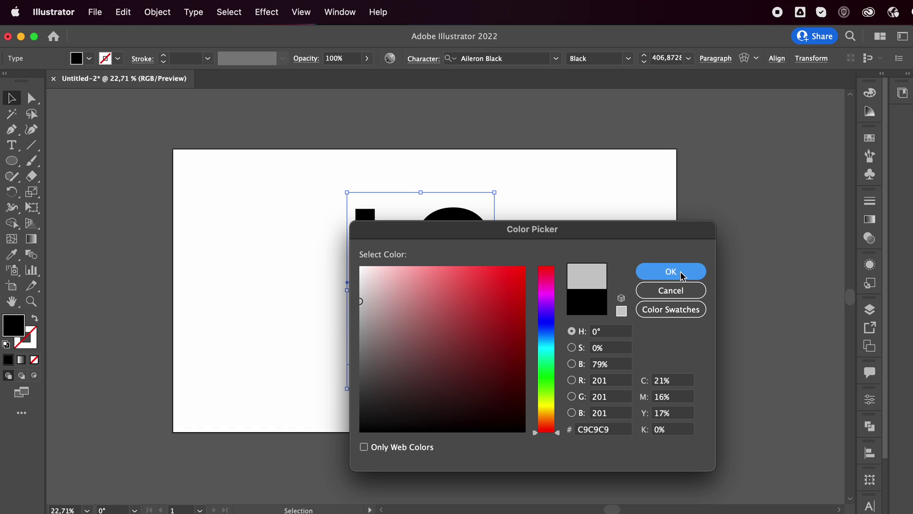
left_click_drag(474, 254, 477, 248)
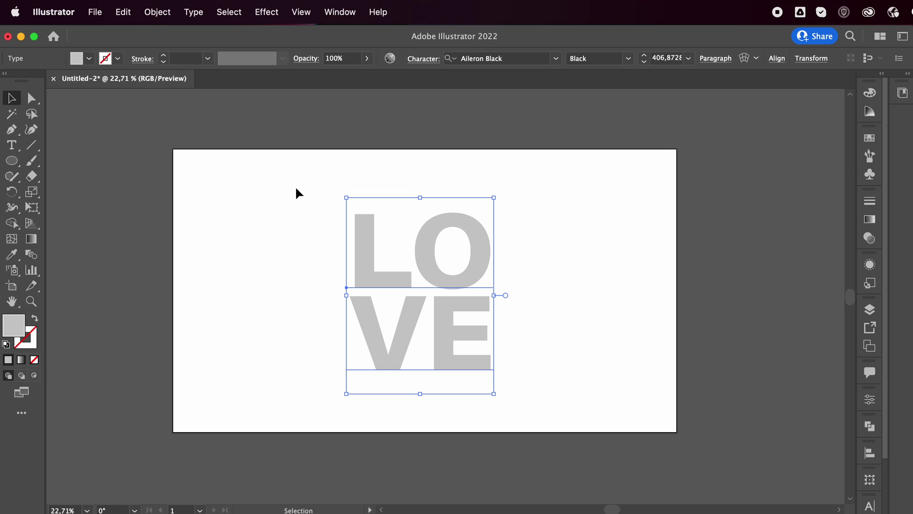
- Apply a 3D Extrude effect to the LOVE text
left_click(267, 11)
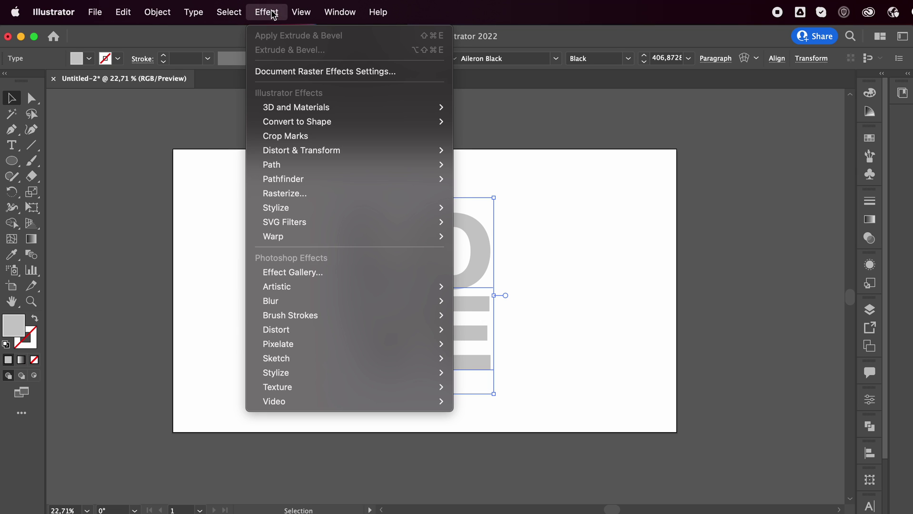
mouse_move(345, 107)
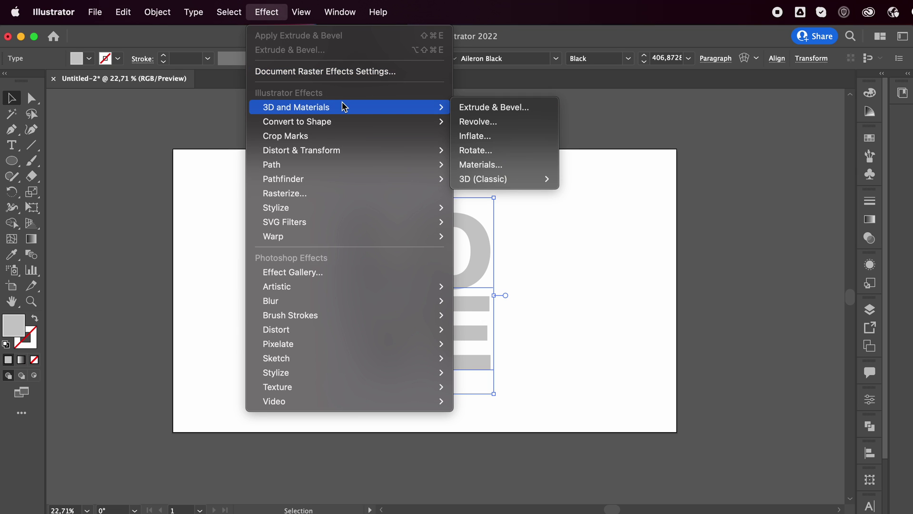
left_click(496, 109)
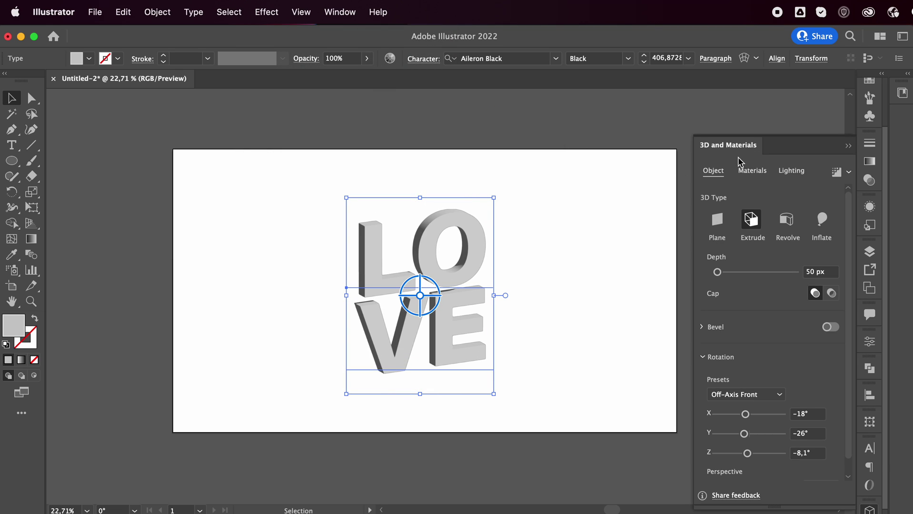
left_click(754, 218)
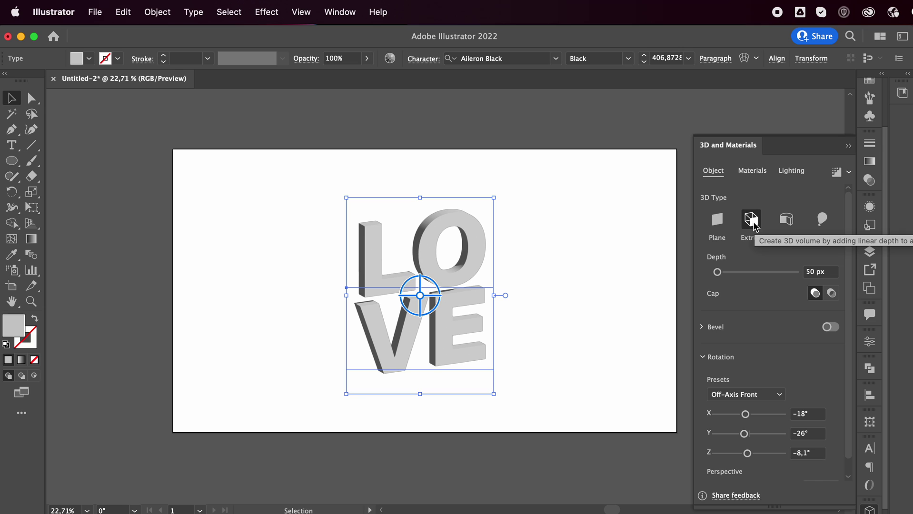
- Set the extrusion depth to 300 px
left_click_drag(717, 271, 729, 275)
left_click(792, 273)
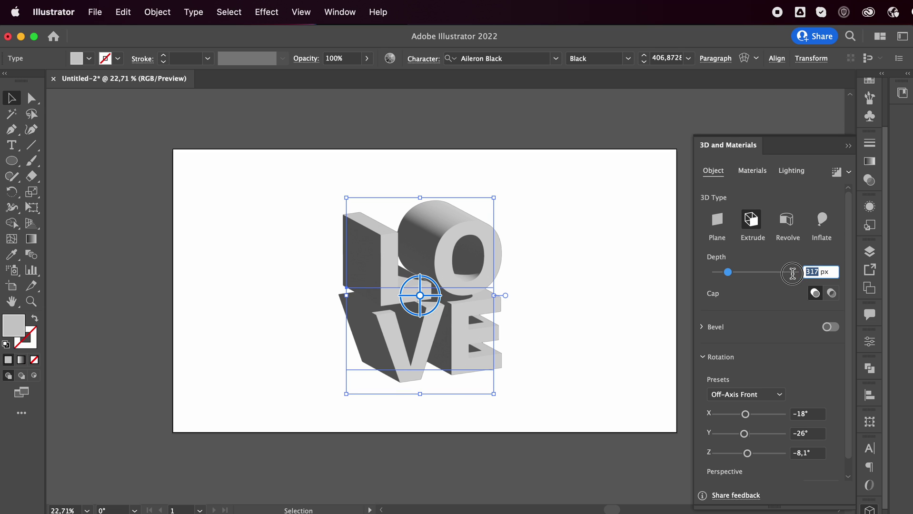
type("300")
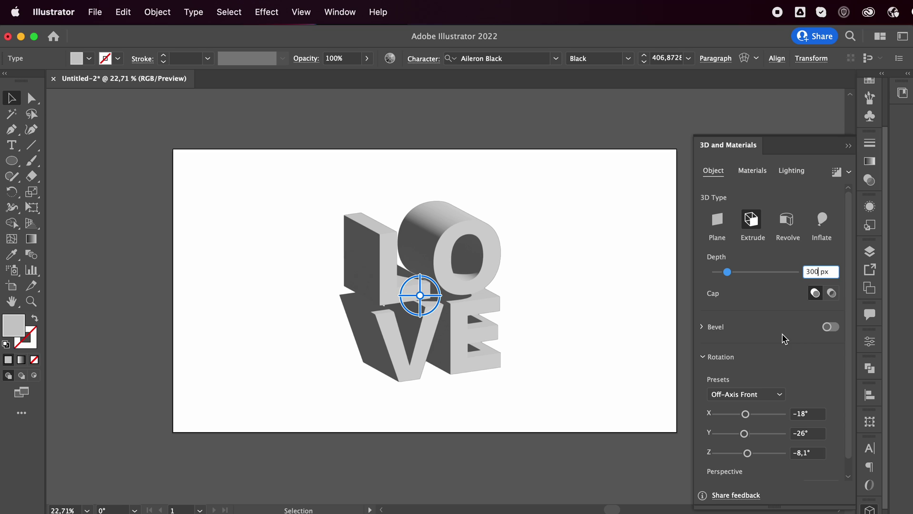
scroll(790, 372, "down", 1)
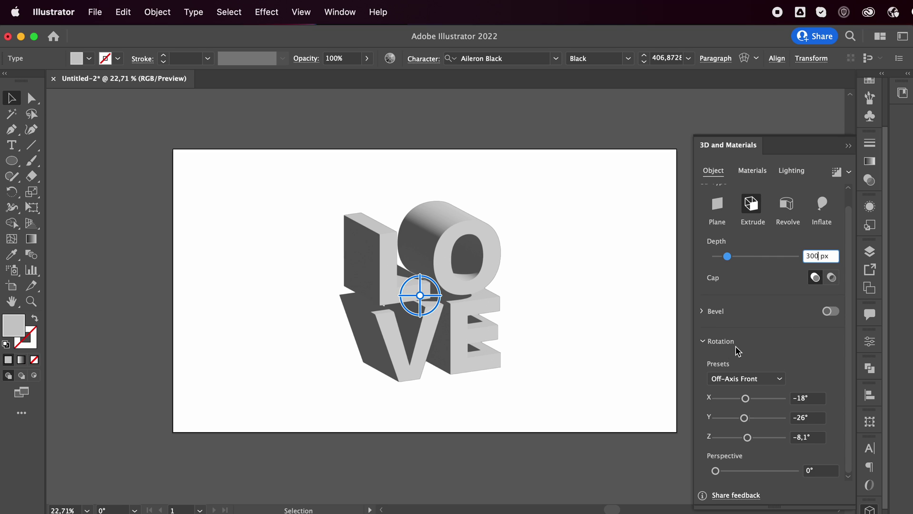
- Apply the Isometric Top rotation preset to the 3D LOVE
left_click(757, 384)
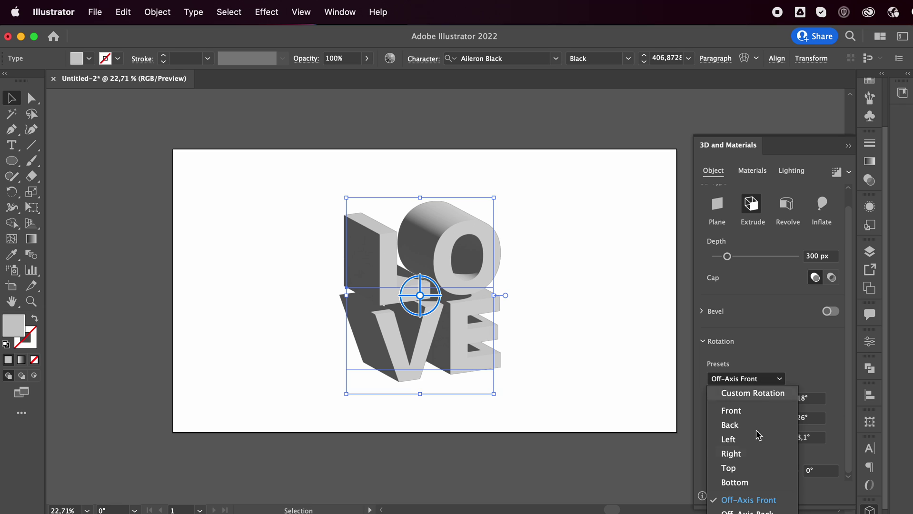
left_click(799, 339)
left_click(760, 380)
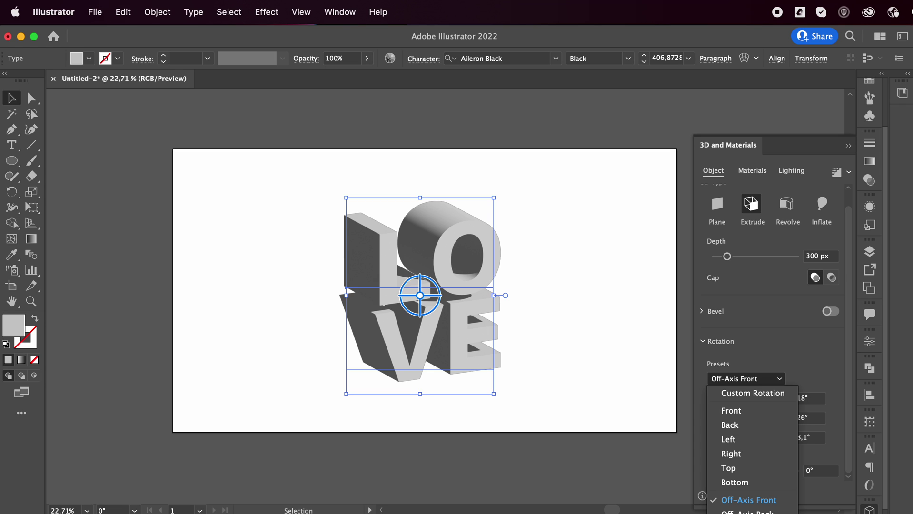
key("Return")
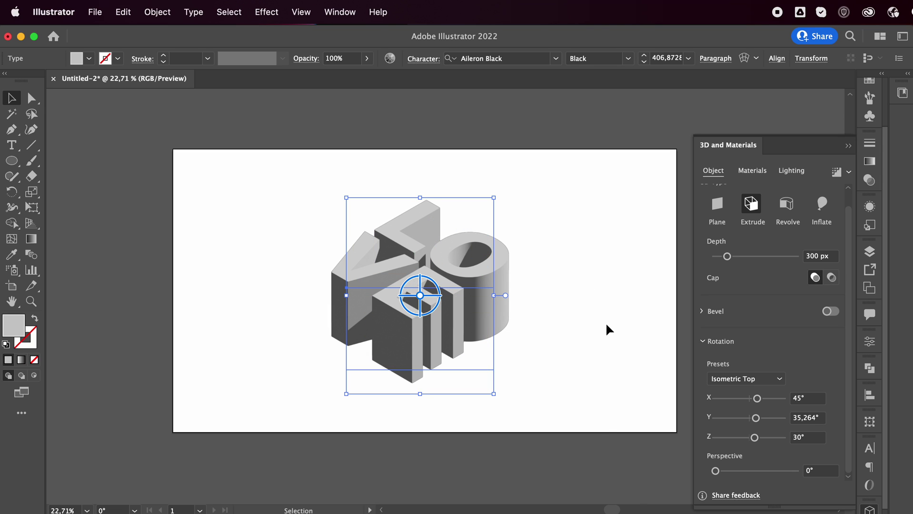
- Reduce the extrusion depth to 200 px
left_click(805, 257)
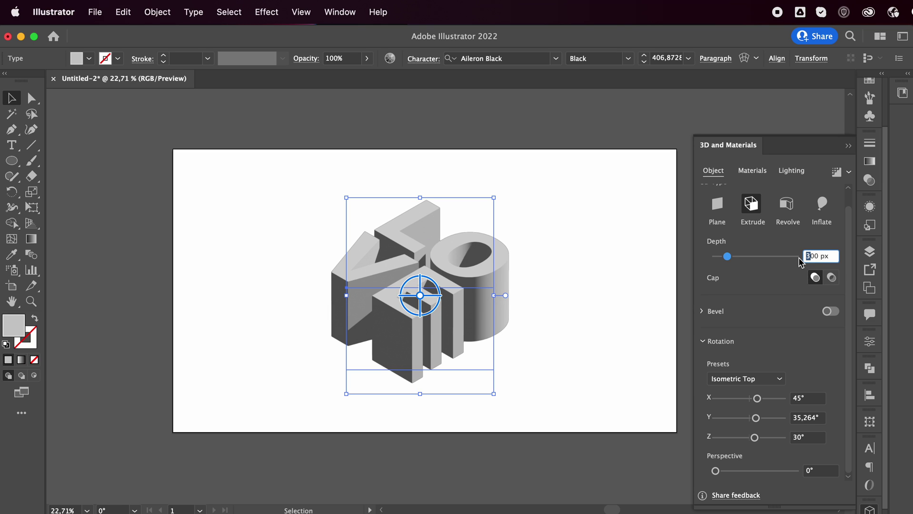
type("2")
key("Return")
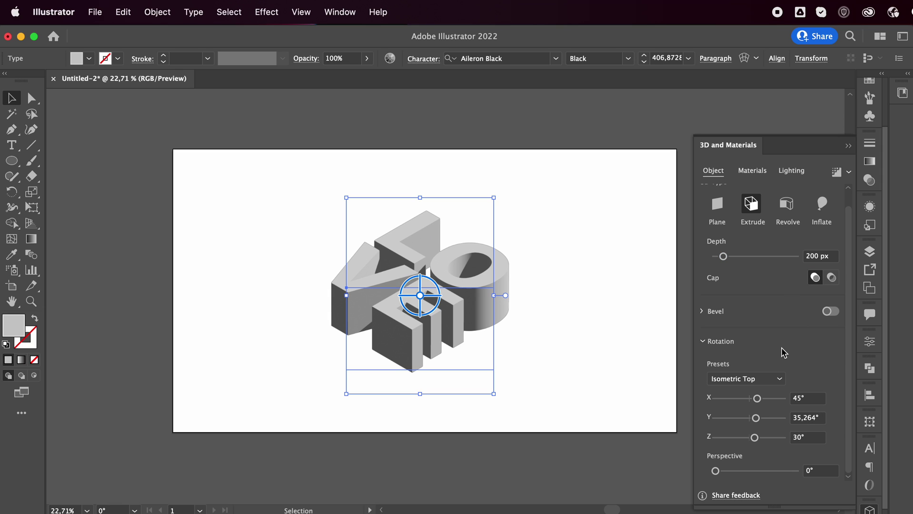
- Enable ray tracing and set lighting to 72% intensity, −14° rotation, 46° height, 33% softness
left_click(795, 175)
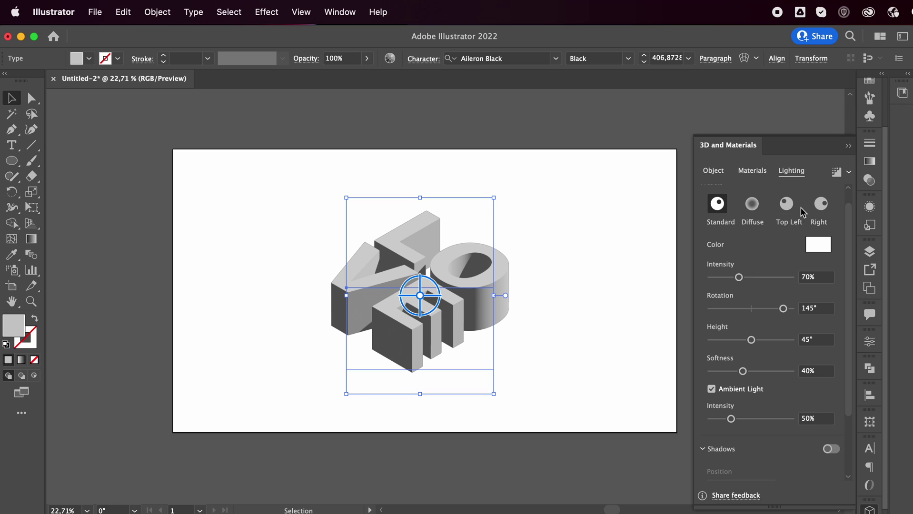
left_click(836, 175)
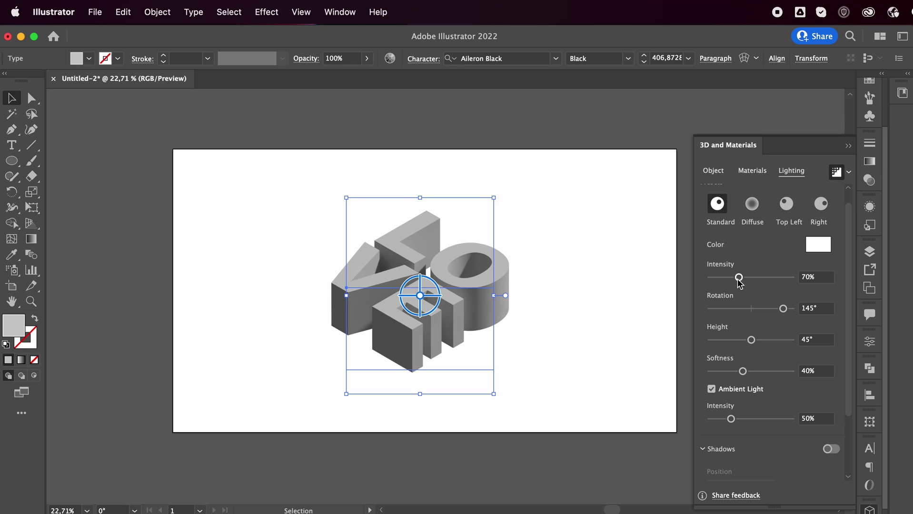
left_click_drag(739, 278, 739, 279)
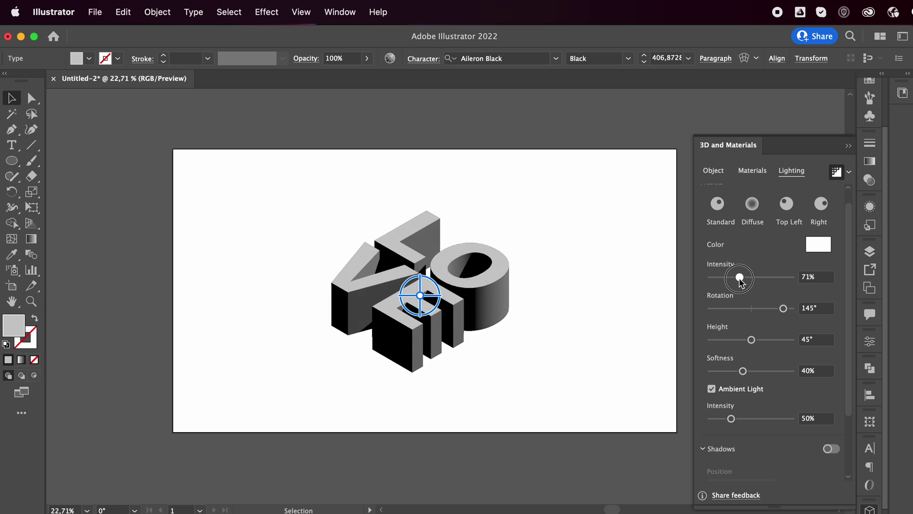
mouse_move(783, 309)
left_mouse_down()
mouse_move(744, 316)
mouse_move(744, 341)
mouse_move(760, 341)
mouse_move(739, 376)
left_mouse_up()
- Set ambient light to 69% and add a shadow at 0% distance with 292% bounds
scroll(761, 390, "down", 3)
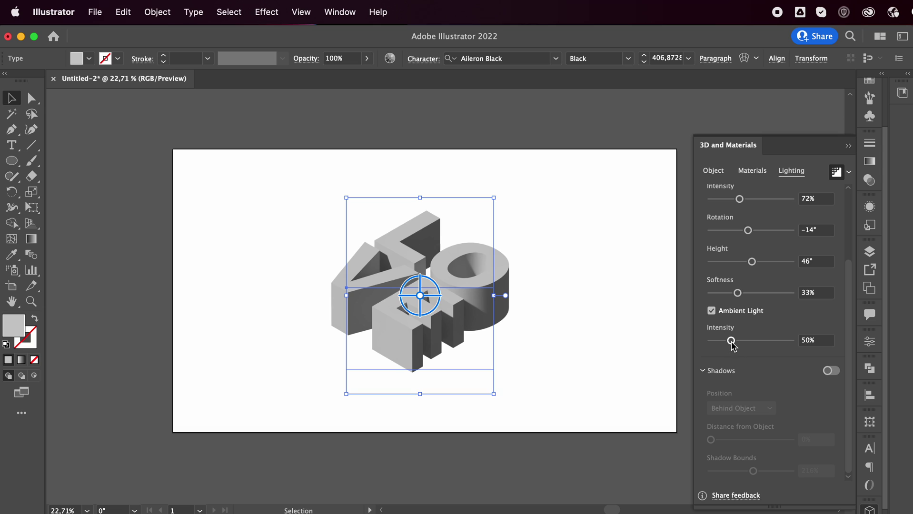
mouse_move(730, 340)
left_mouse_down()
mouse_move(716, 348)
mouse_move(738, 341)
left_mouse_up()
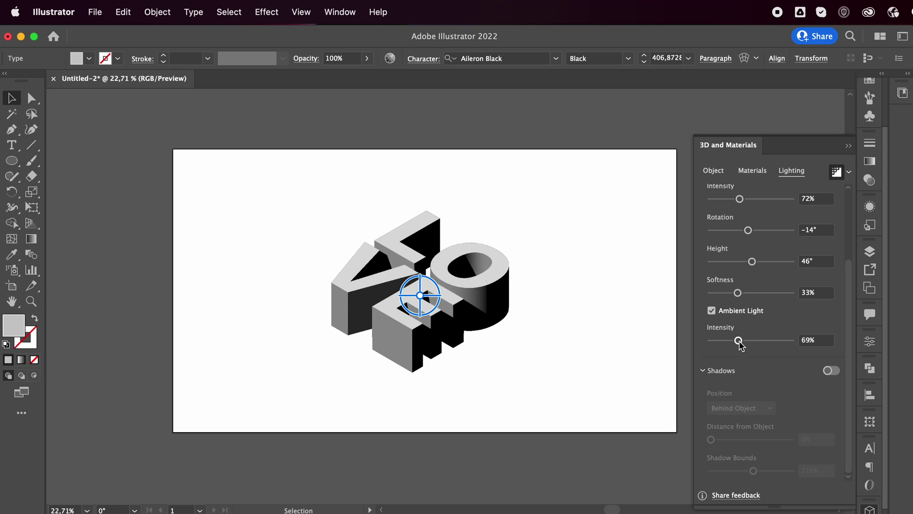
left_click(831, 376)
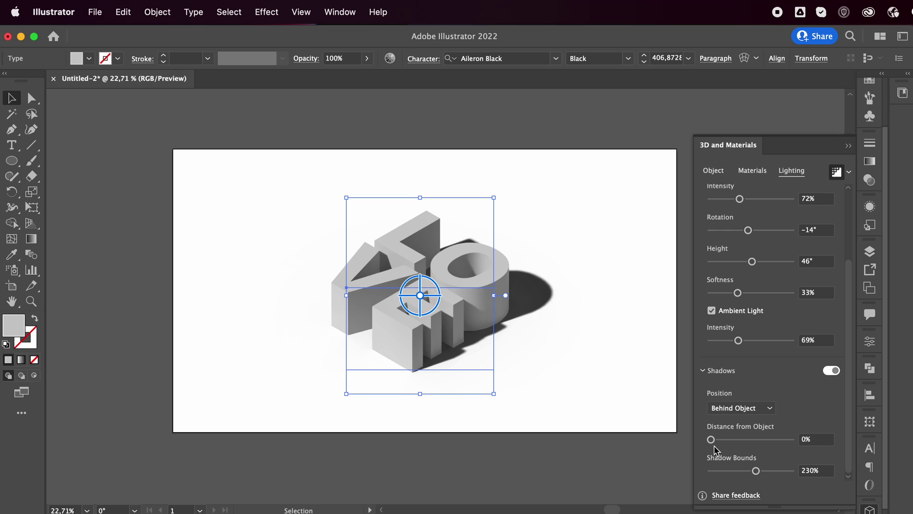
mouse_move(712, 442)
left_mouse_down()
mouse_move(754, 442)
mouse_move(709, 440)
left_mouse_up()
left_click_drag(755, 471, 769, 471)
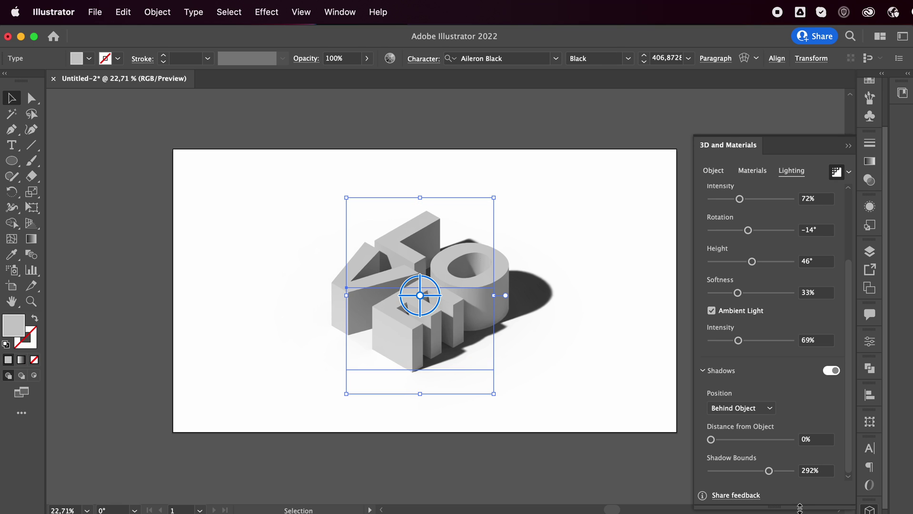
- Render LOVE with ray tracing at Low quality with Reduce Noise on
left_click(849, 173)
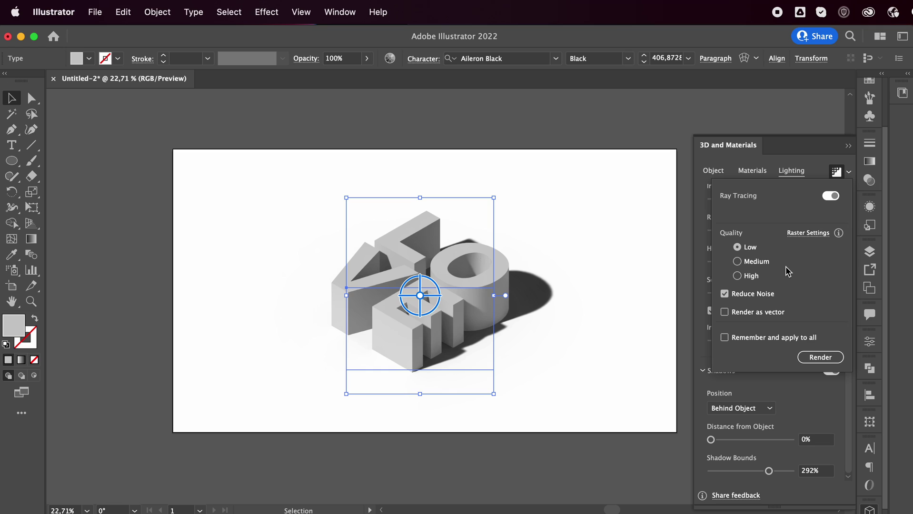
left_click(821, 360)
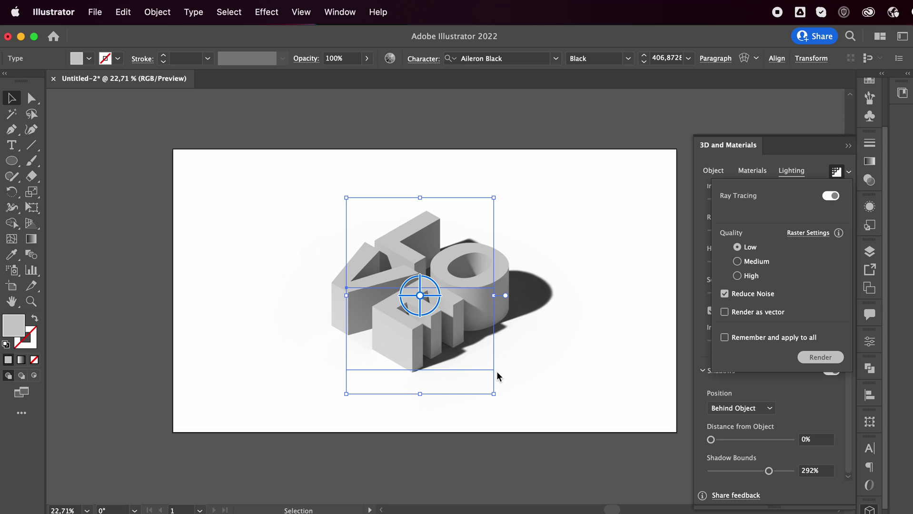
left_click(850, 148)
left_click(761, 196)
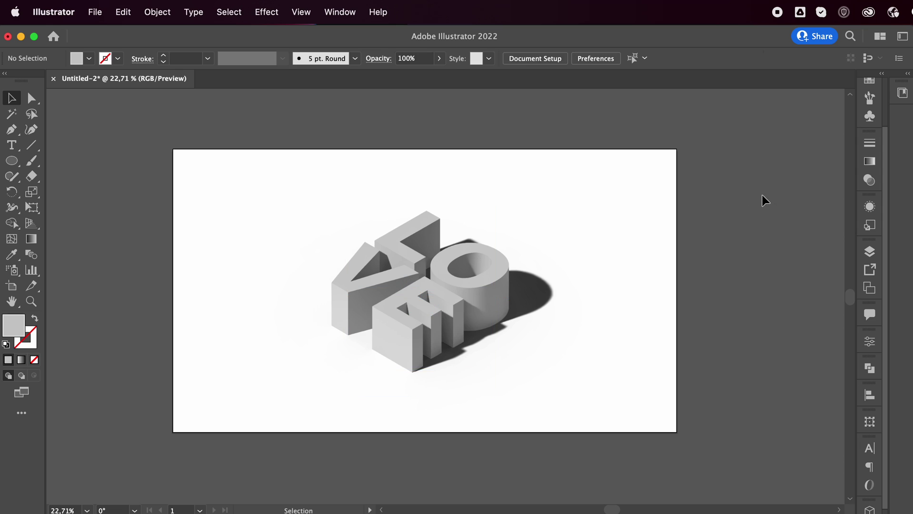